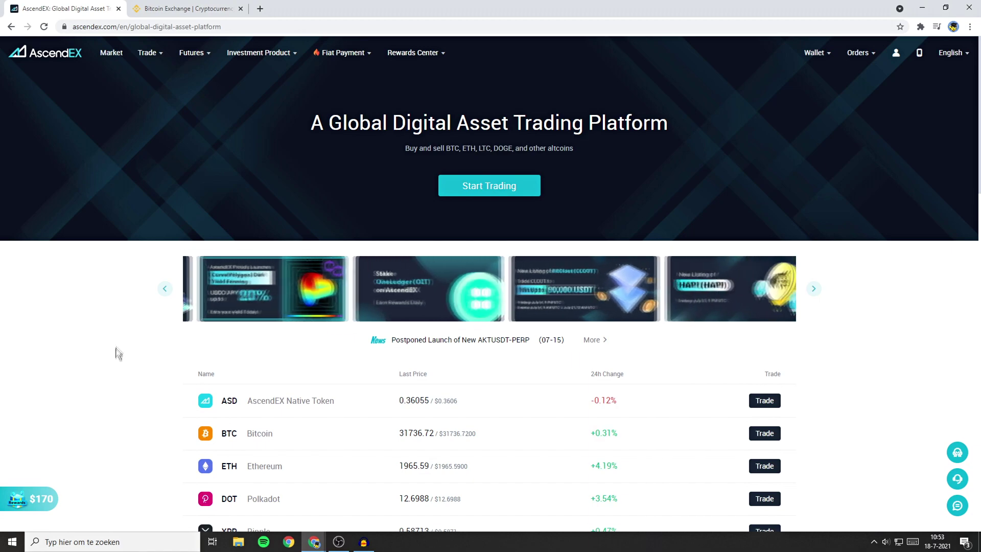
Open the bank card payment page and set the fiat currency to EUR
{"action": "mouse_move", "coordinate": [335, 57]}
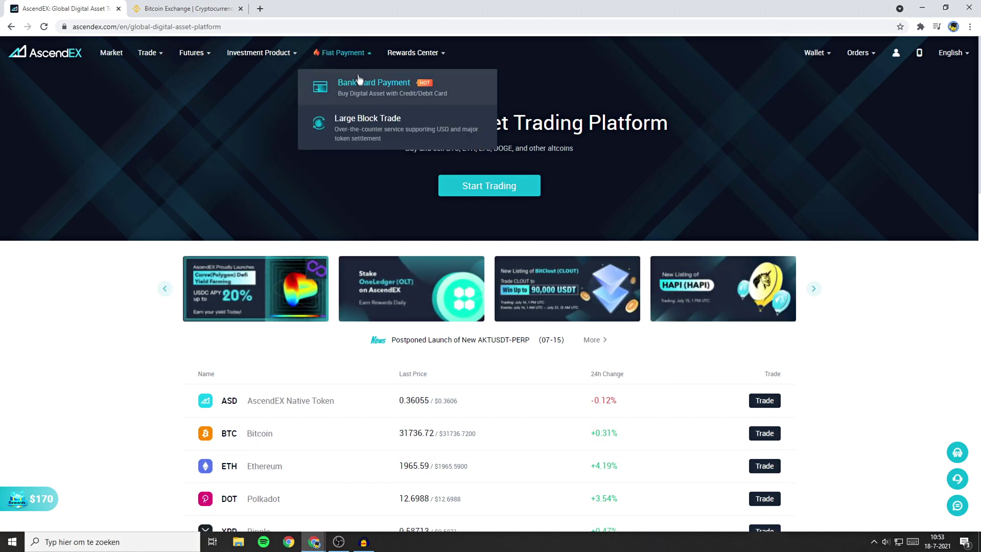
{"action": "left_click", "coordinate": [367, 97]}
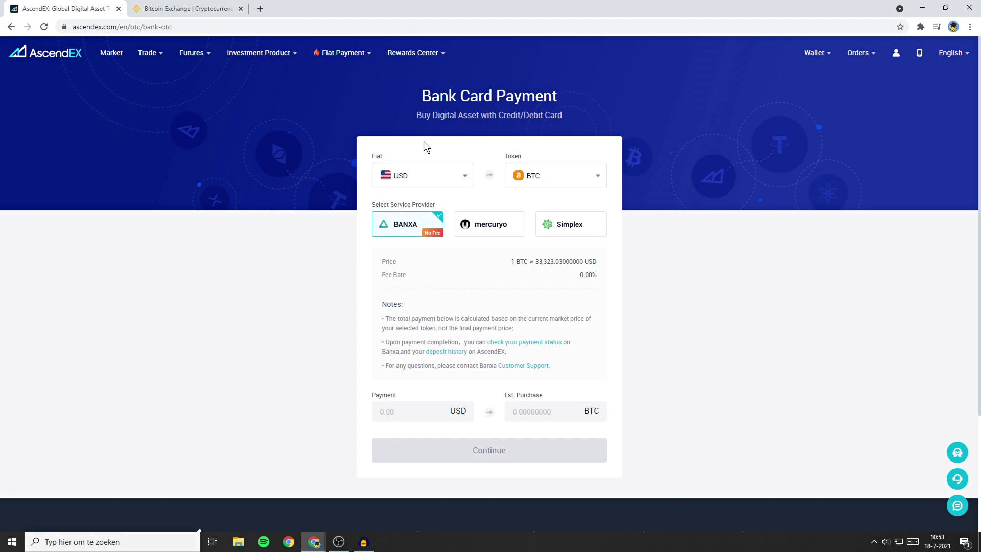
{"action": "left_click", "coordinate": [425, 178]}
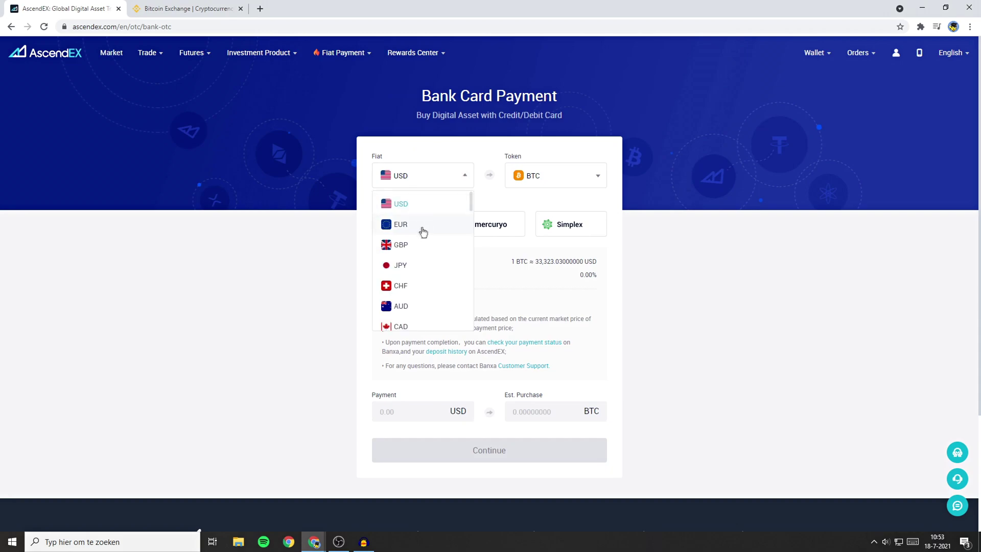
{"action": "left_click", "coordinate": [418, 225]}
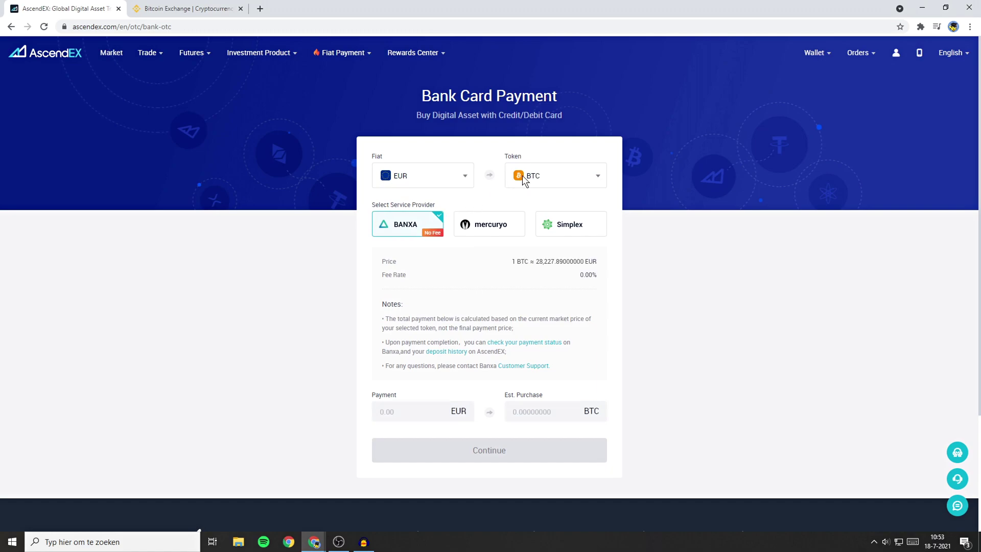
Set the token to buy to USDT and the payment amount to 100 EUR
{"action": "left_click", "coordinate": [540, 176]}
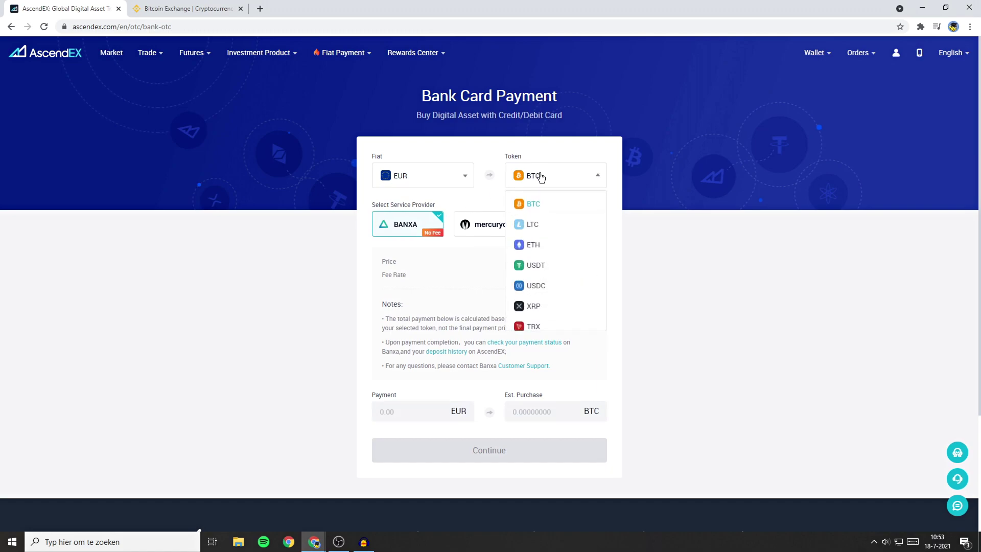
{"action": "scroll", "coordinate": [564, 231], "scroll_direction": "down", "scroll_amount": 1}
{"action": "scroll", "coordinate": [564, 231], "scroll_direction": "down", "scroll_amount": 8}
{"action": "scroll", "coordinate": [560, 259], "scroll_direction": "up", "scroll_amount": 6}
{"action": "scroll", "coordinate": [544, 292], "scroll_direction": "up", "scroll_amount": 4}
{"action": "left_click", "coordinate": [554, 269]}
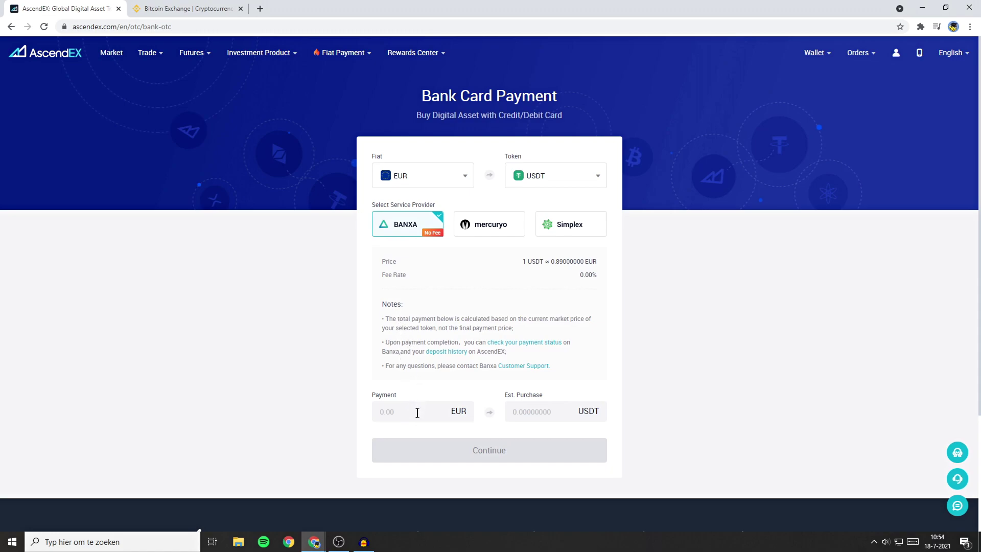
{"action": "left_click", "coordinate": [401, 412]}
{"action": "type", "text": "100"}
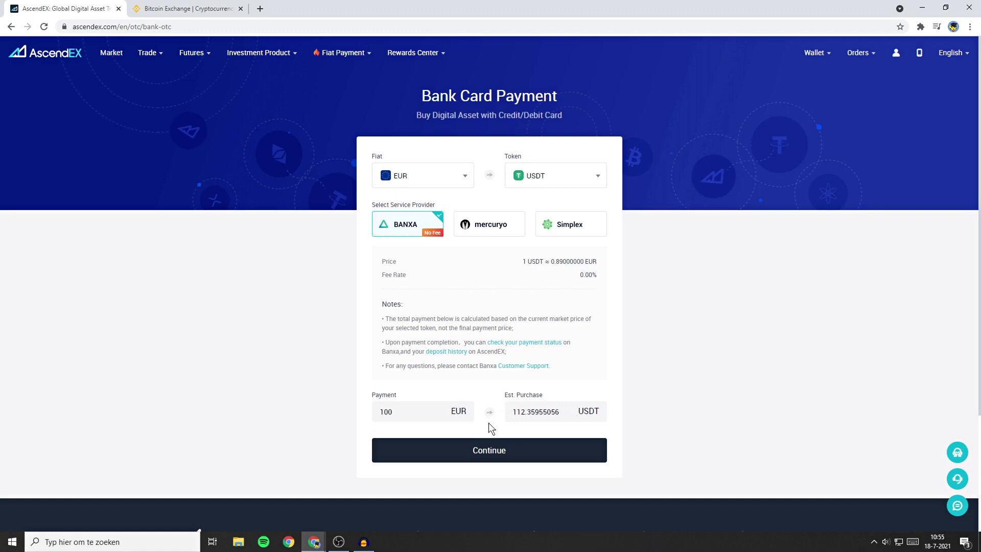
Continue with the purchase through BANXA, agreeing to the disclaimer and confirming it
{"action": "left_click", "coordinate": [476, 450]}
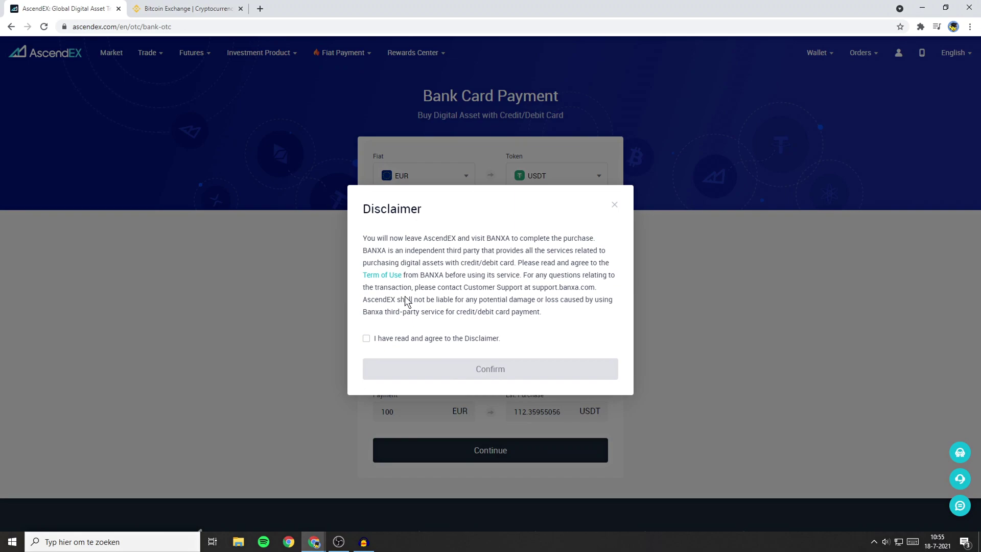
{"action": "left_click", "coordinate": [399, 339]}
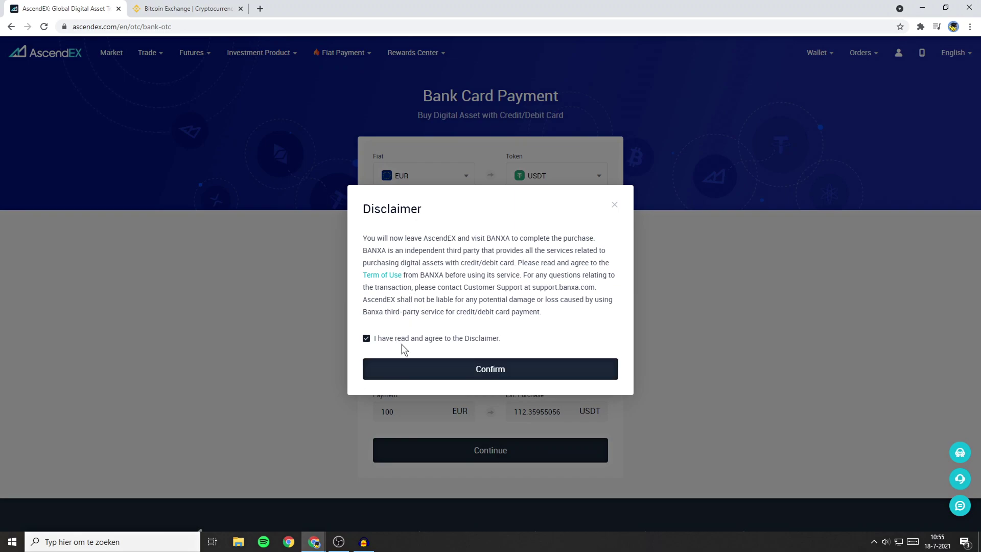
{"action": "left_click", "coordinate": [424, 372]}
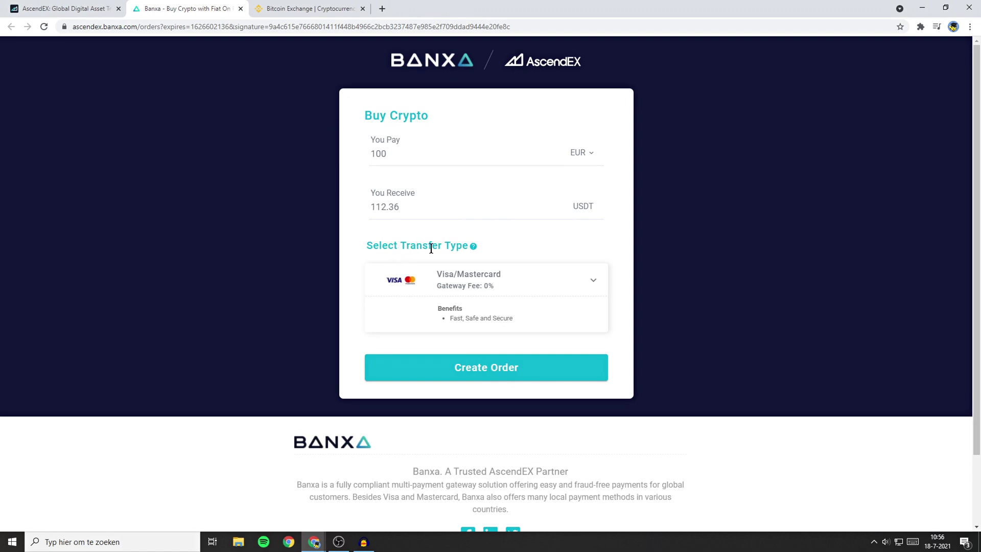
Create the Banxa order with iDEAL as the transfer type and confirm the contact details with the terms accepted
{"action": "left_click", "coordinate": [467, 285]}
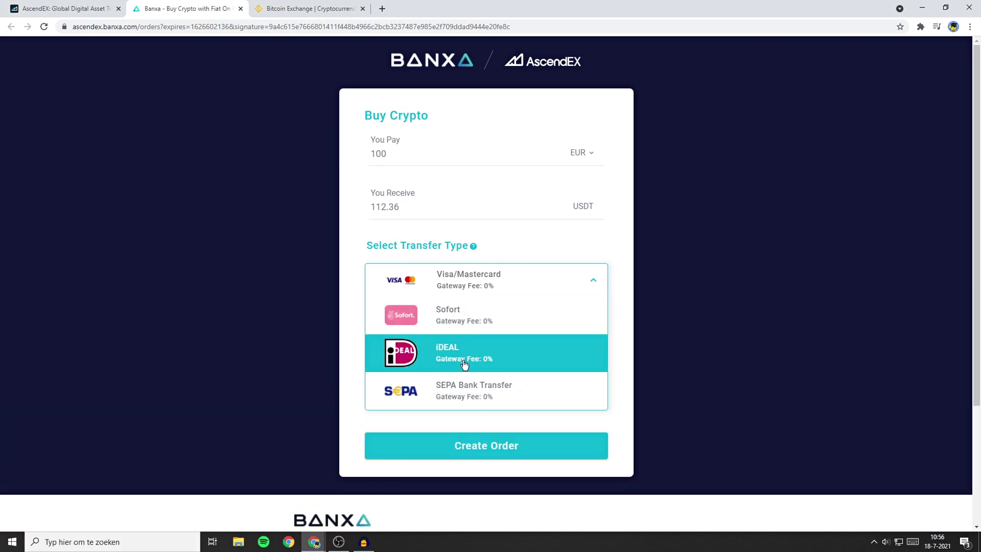
{"action": "left_click", "coordinate": [441, 366]}
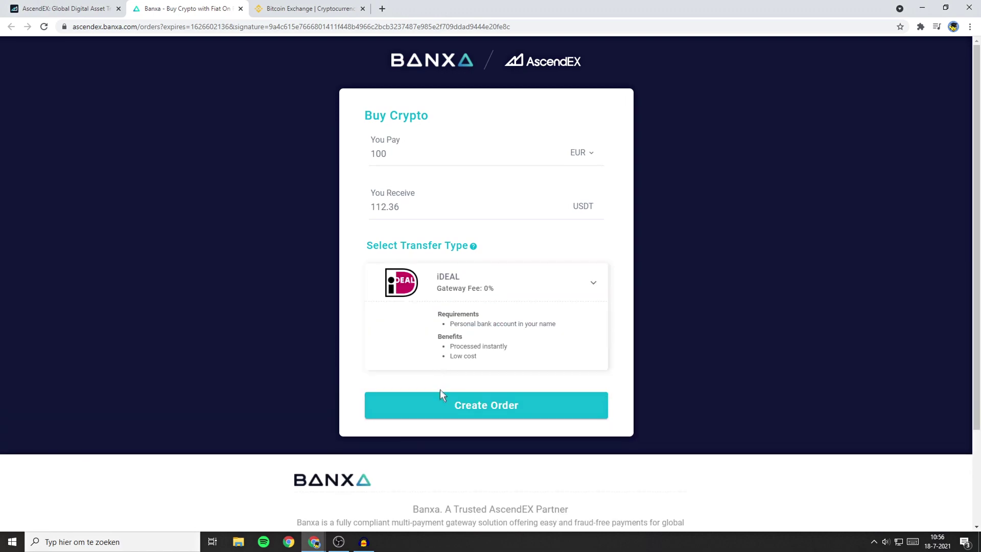
{"action": "left_click", "coordinate": [436, 409]}
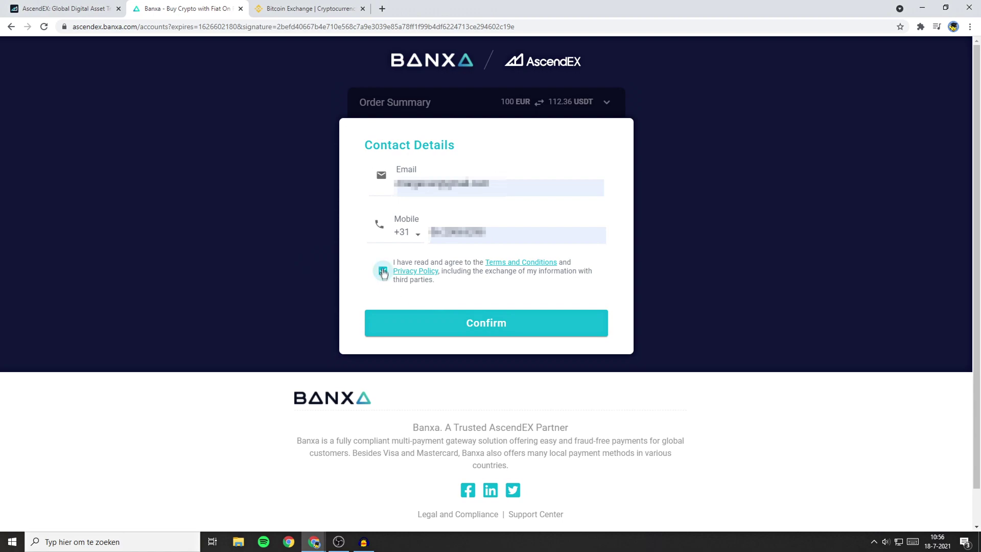
{"action": "left_click", "coordinate": [477, 324]}
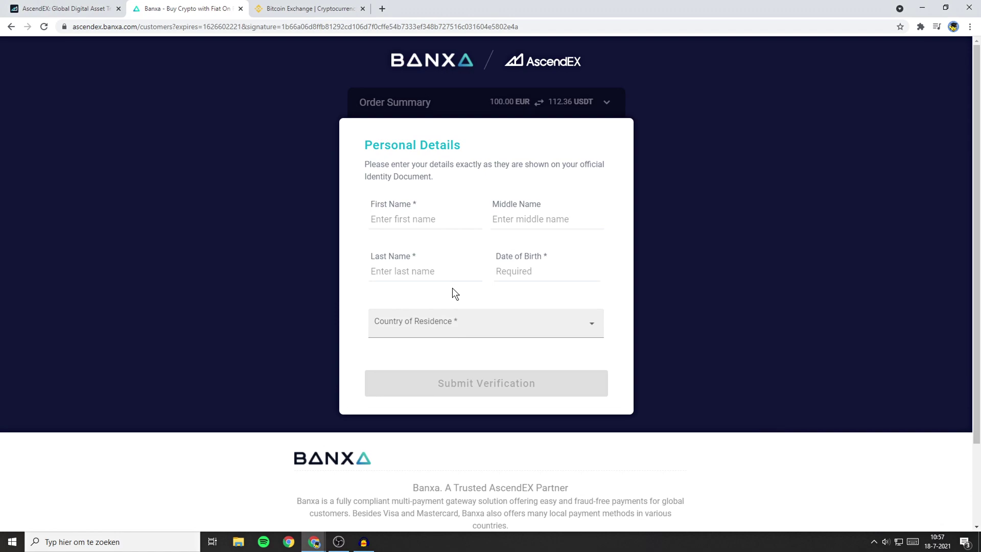
Close the Banxa order page and take a brief look at the Binance home page before returning to AscendEX
{"action": "key", "text": "ctrl+w"}
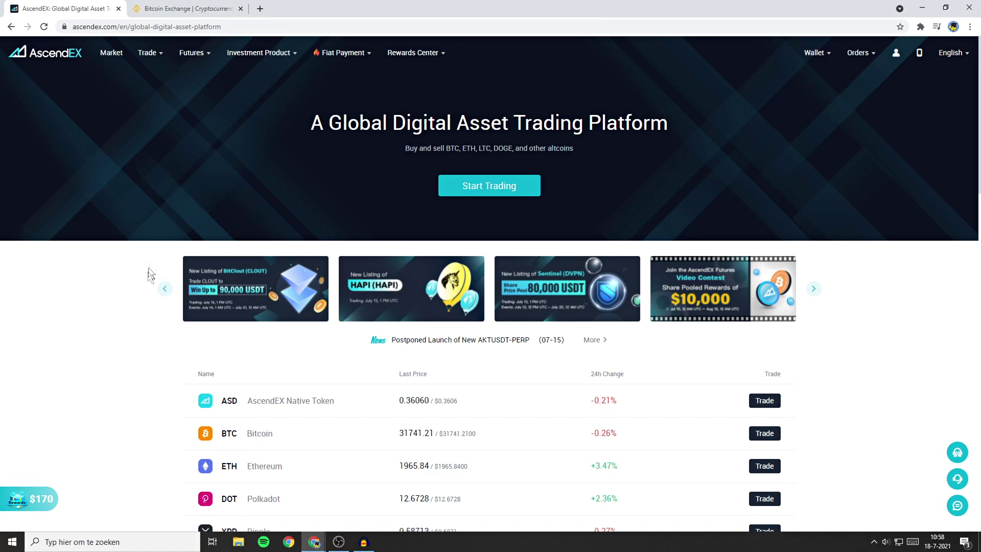
{"action": "key", "text": "ctrl+Tab"}
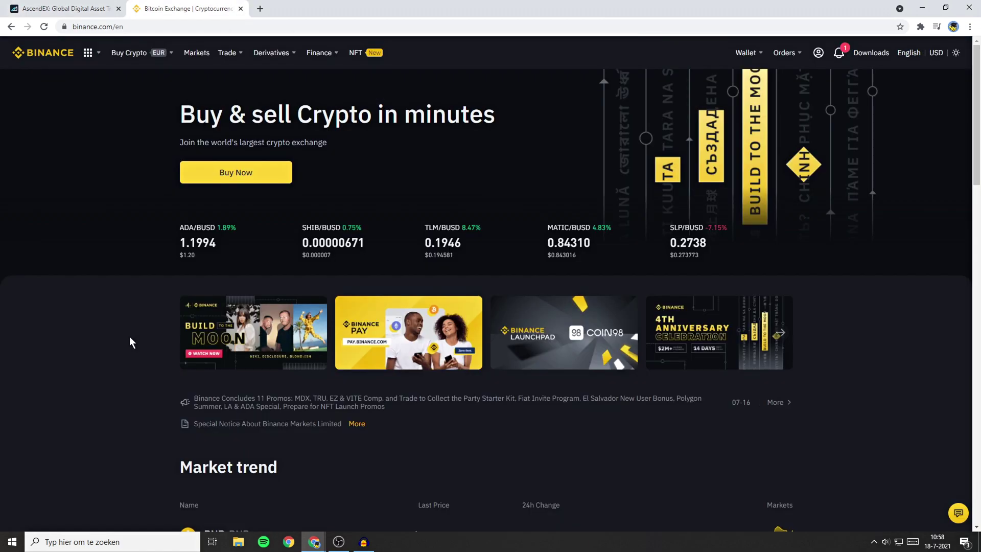
{"action": "key", "text": "ctrl+Tab"}
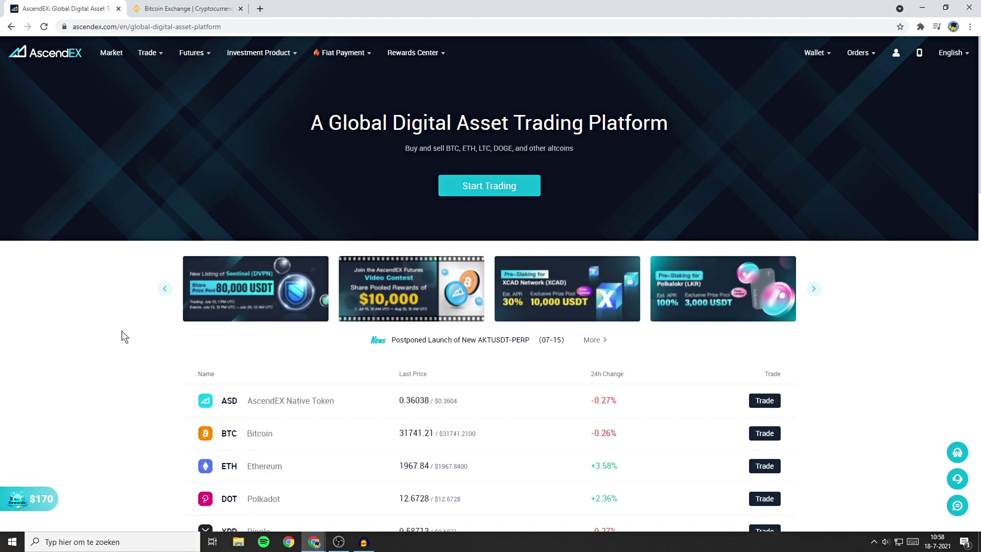
Open the deposit page from the AscendEX cash account
{"action": "mouse_move", "coordinate": [812, 61]}
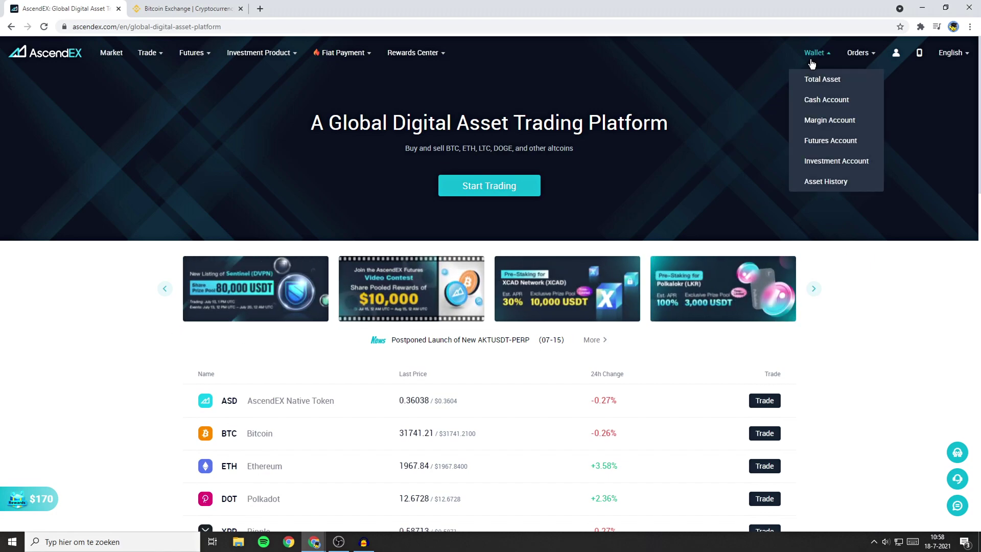
{"action": "left_click", "coordinate": [826, 101]}
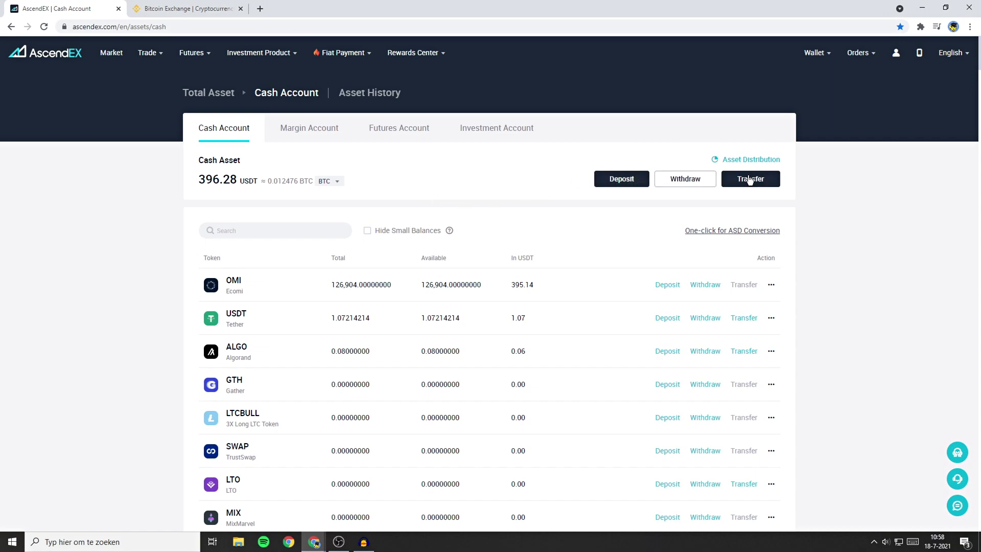
{"action": "left_click", "coordinate": [623, 180]}
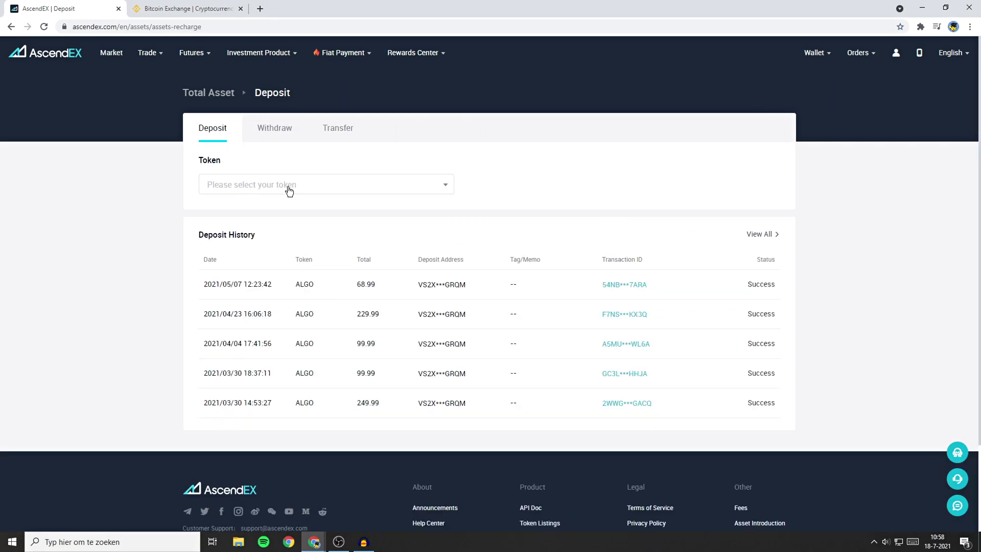
Search for algo, select ALGO as the deposit token and copy its Algorand deposit address
{"action": "left_click", "coordinate": [289, 191]}
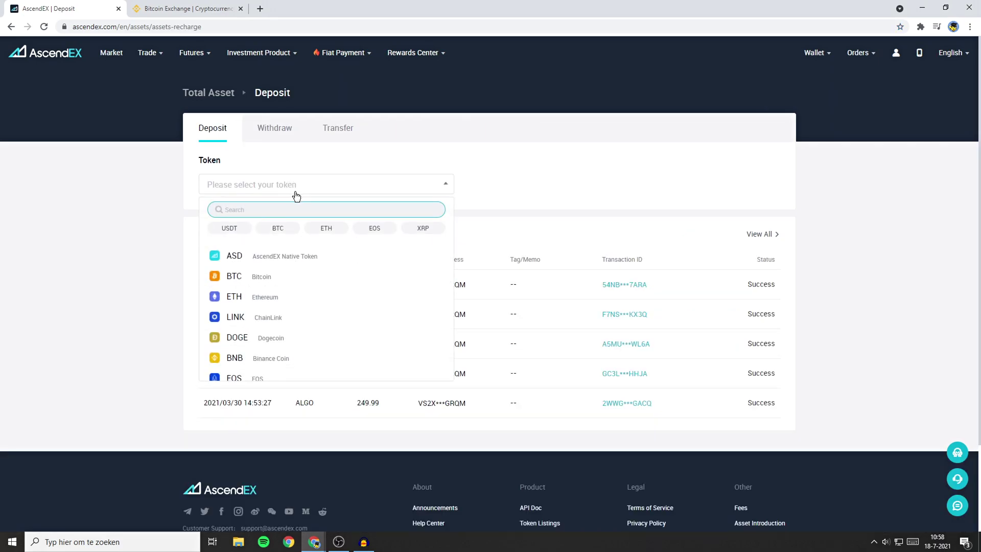
{"action": "type", "text": "algo"}
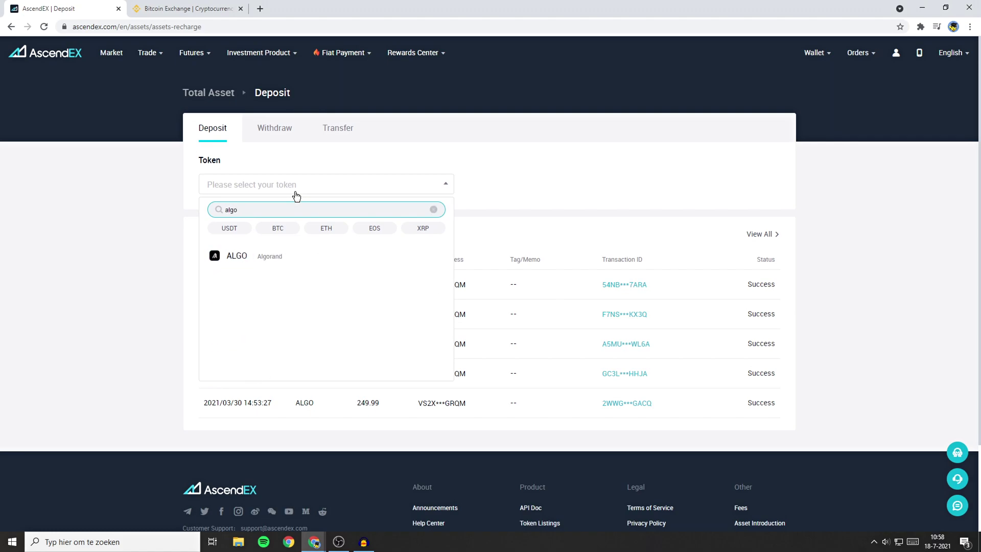
{"action": "left_click", "coordinate": [238, 259]}
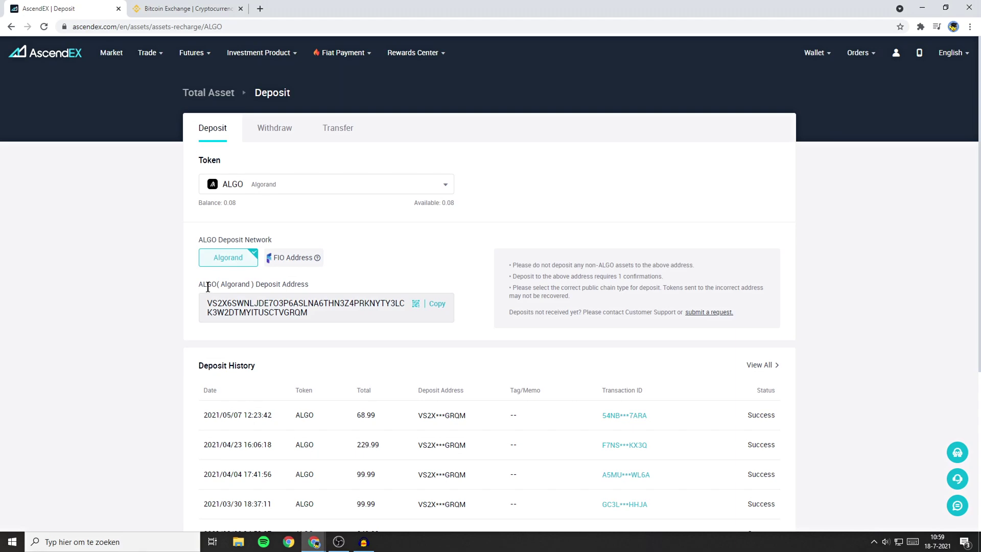
{"action": "left_click", "coordinate": [437, 305]}
Switch to Binance and open the crypto withdrawal page from the Fiat and Spot wallet
{"action": "key", "text": "ctrl+Tab"}
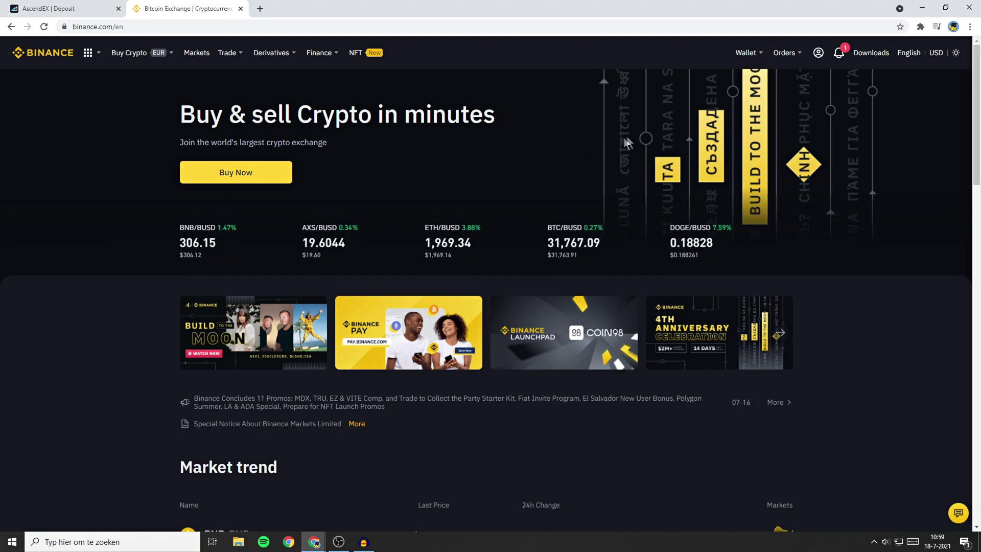
{"action": "mouse_move", "coordinate": [749, 55]}
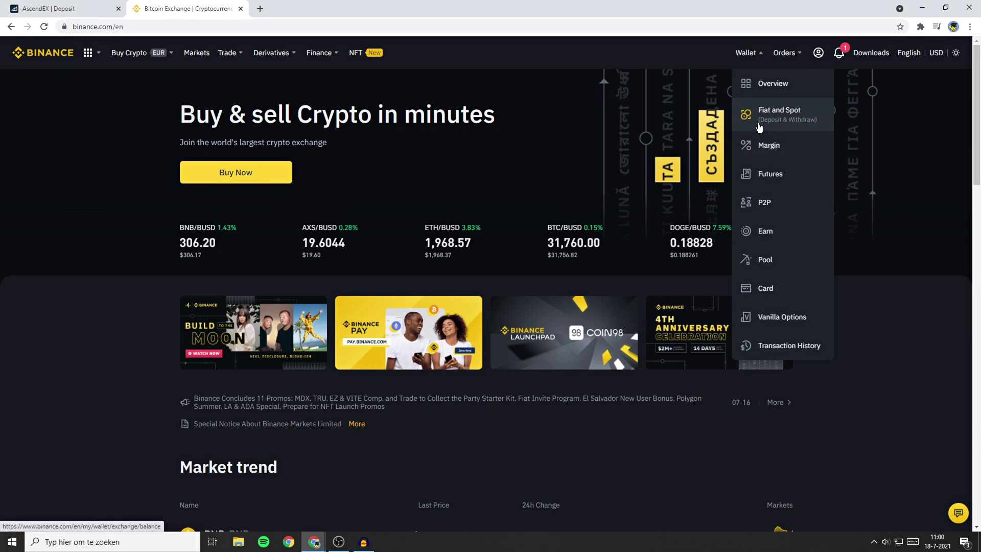
{"action": "left_click", "coordinate": [795, 121]}
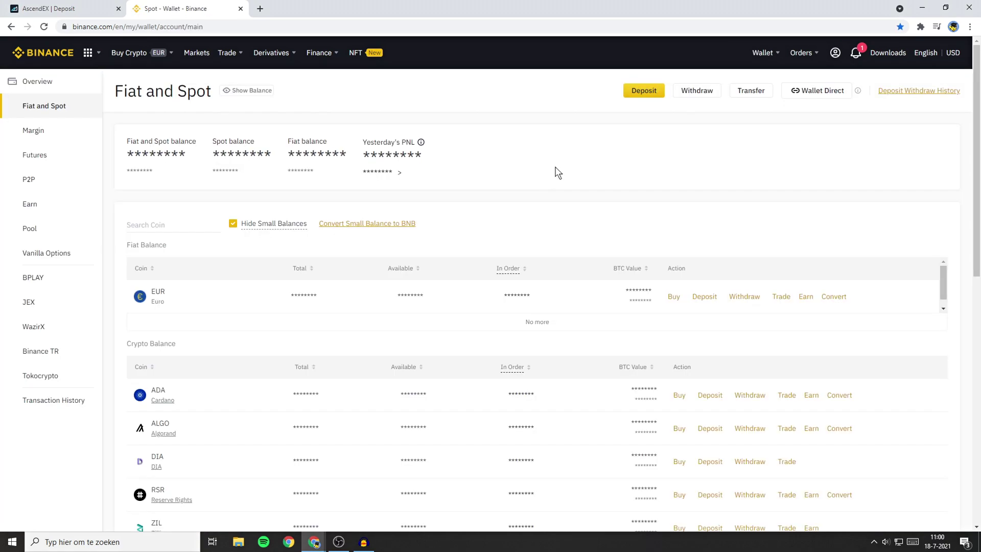
{"action": "left_click", "coordinate": [697, 92]}
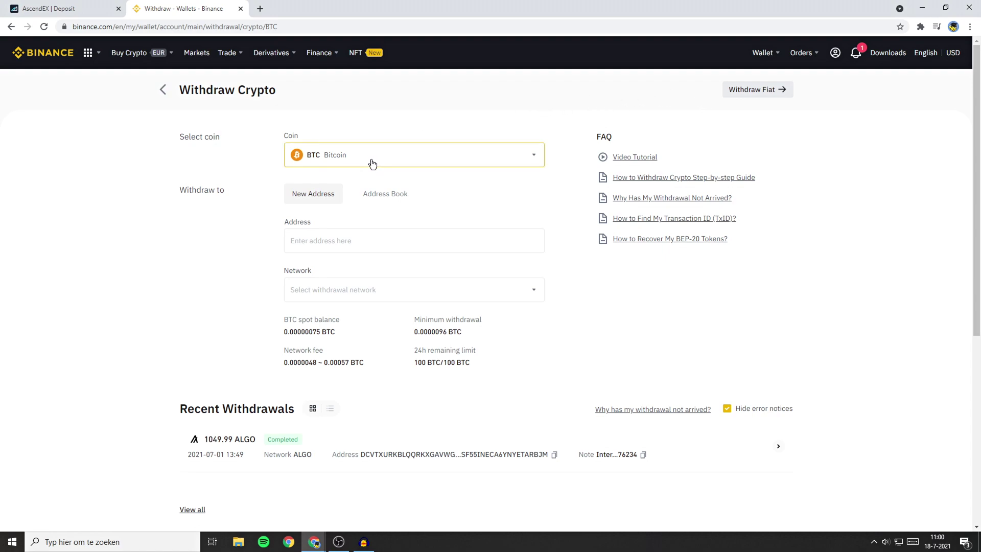
Select ALGO (Algorand) as the coin to withdraw from Binance
{"action": "key", "text": "ctrl+Tab"}
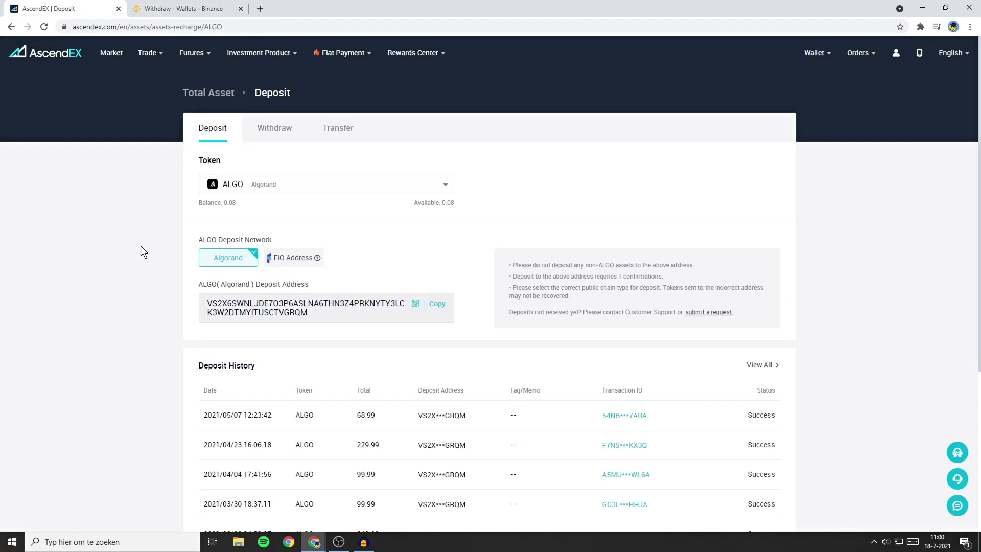
{"action": "key", "text": "ctrl+Tab"}
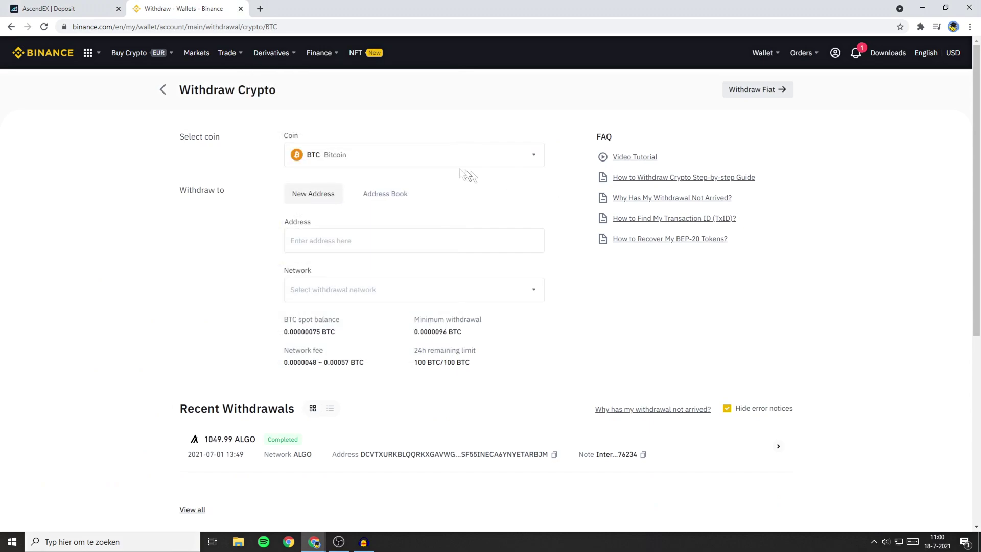
{"action": "left_click", "coordinate": [378, 151]}
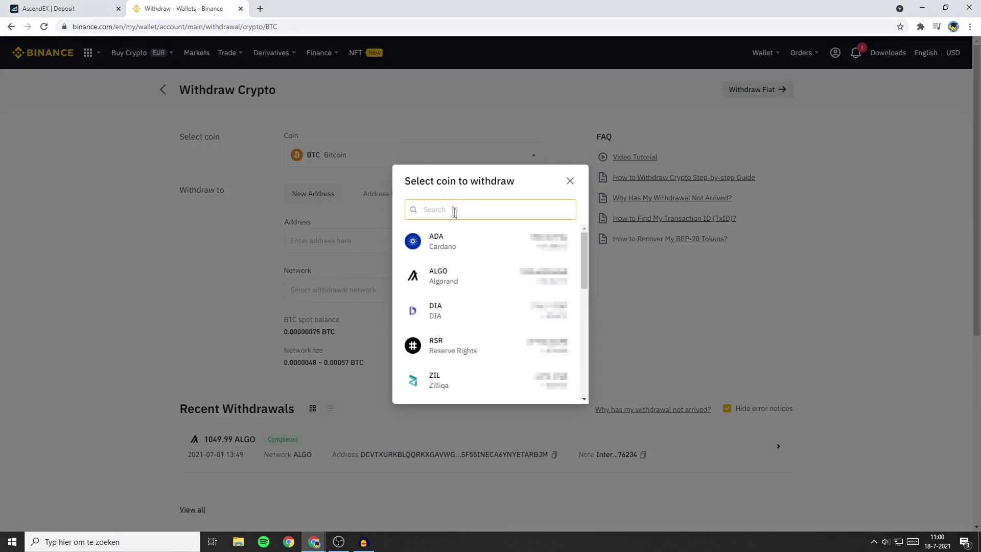
{"action": "left_click", "coordinate": [465, 283]}
{"action": "left_click_drag", "start_coordinate": [179, 191], "coordinate": [204, 190]}
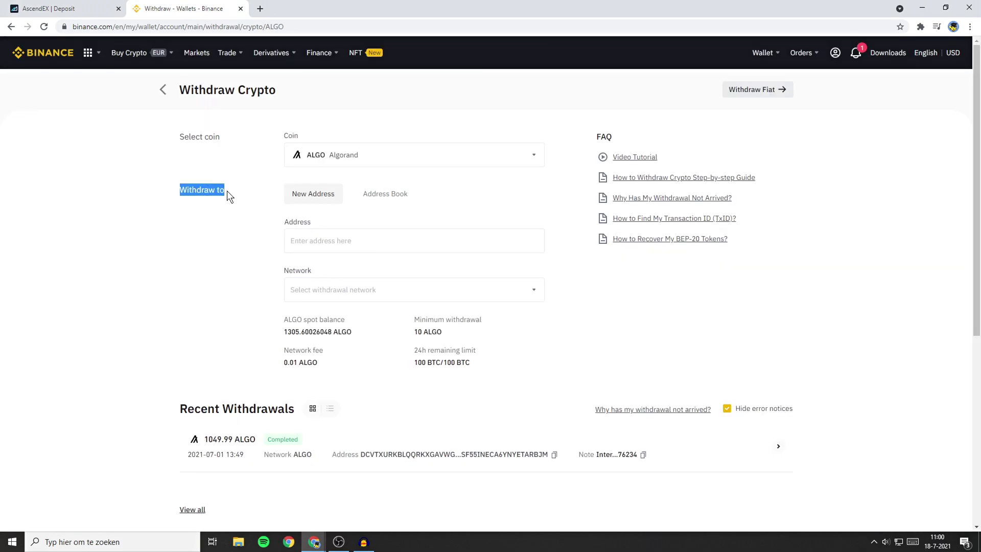
{"action": "left_click", "coordinate": [227, 191]}
Paste the copied AscendEX deposit address as the withdrawal address and check the network matched to it
{"action": "left_click", "coordinate": [289, 234]}
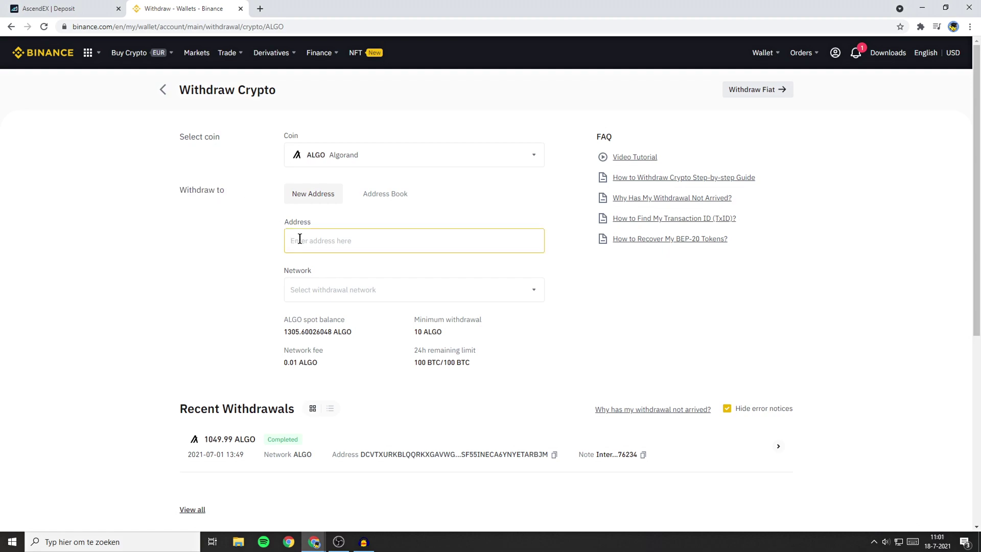
{"action": "key", "text": "ctrl+v"}
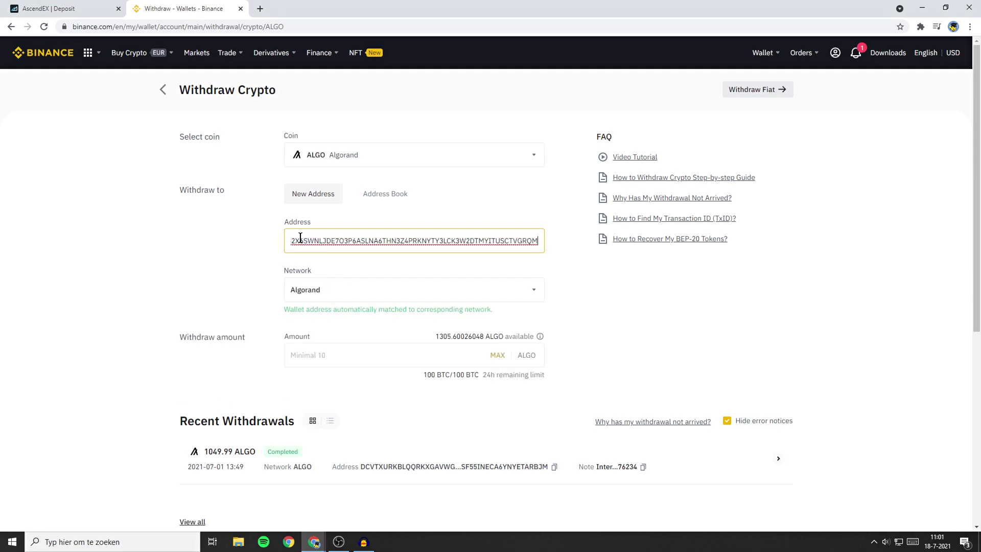
{"action": "left_click", "coordinate": [262, 250]}
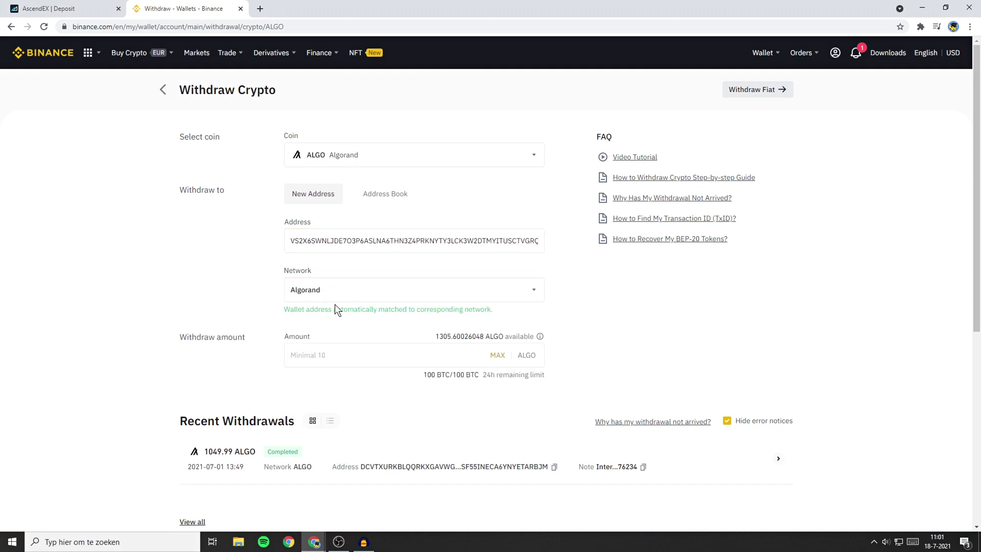
{"action": "left_click_drag", "start_coordinate": [285, 308], "coordinate": [492, 320]}
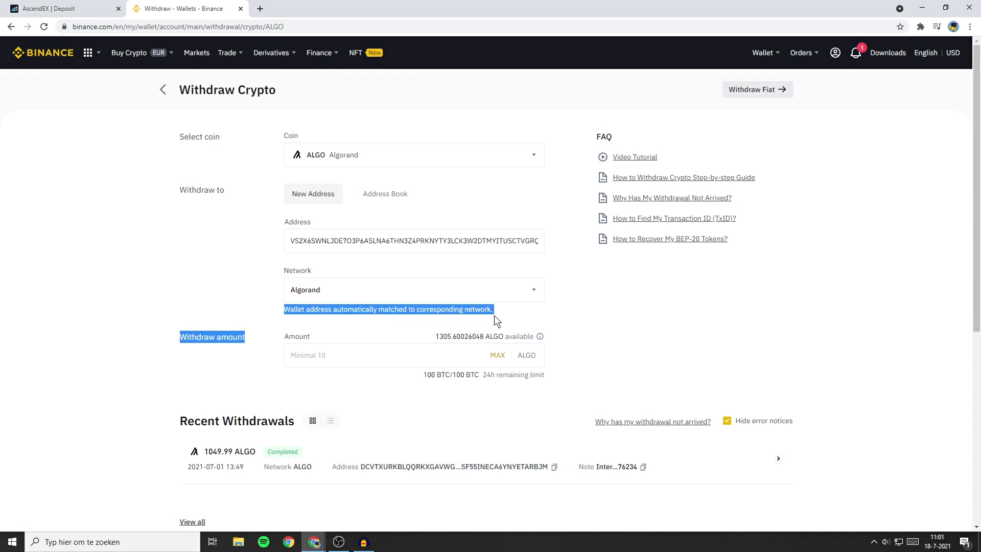
Request a withdrawal of 50 ALGO over the Algorand network and authorise it with the phone and e-mail verification codes
{"action": "left_click", "coordinate": [495, 316]}
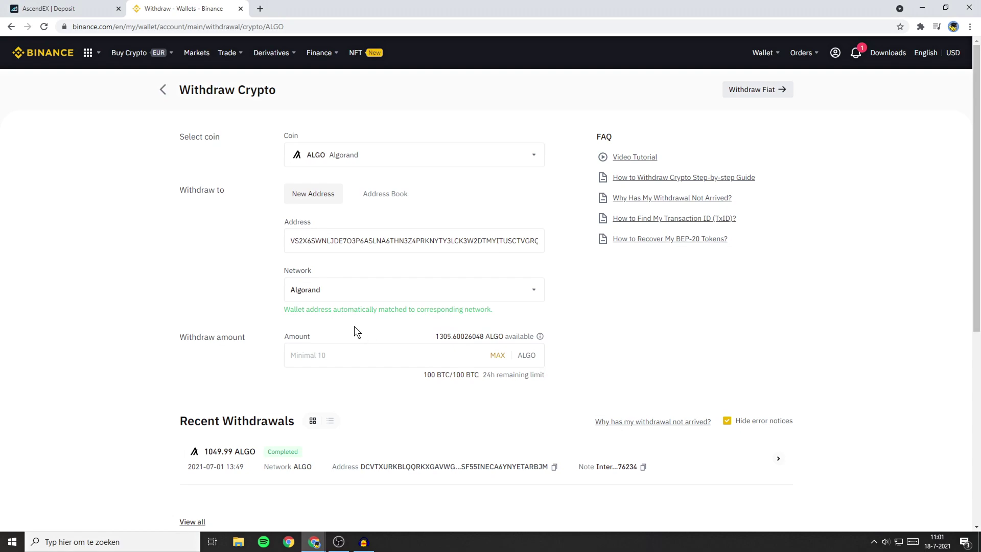
{"action": "left_click", "coordinate": [337, 350]}
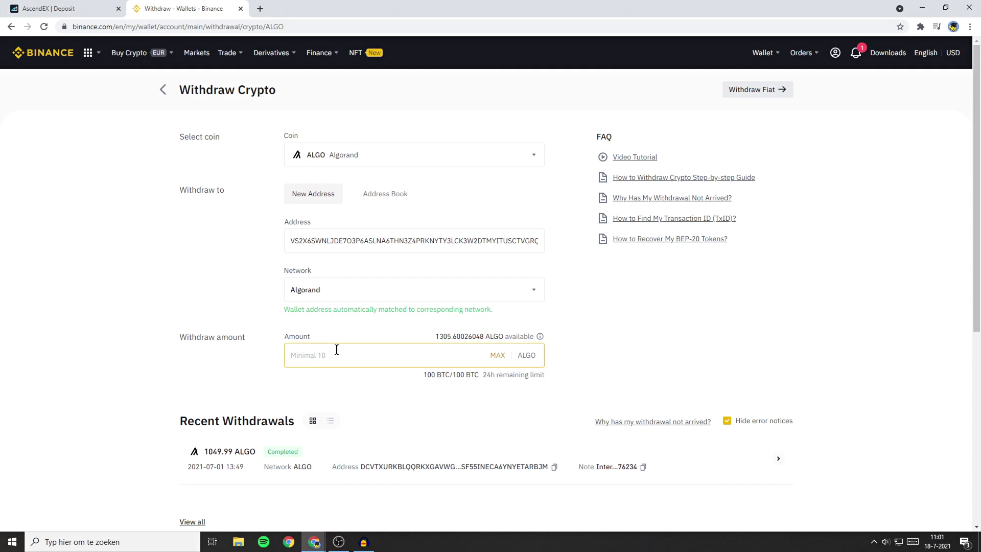
{"action": "type", "text": "50"}
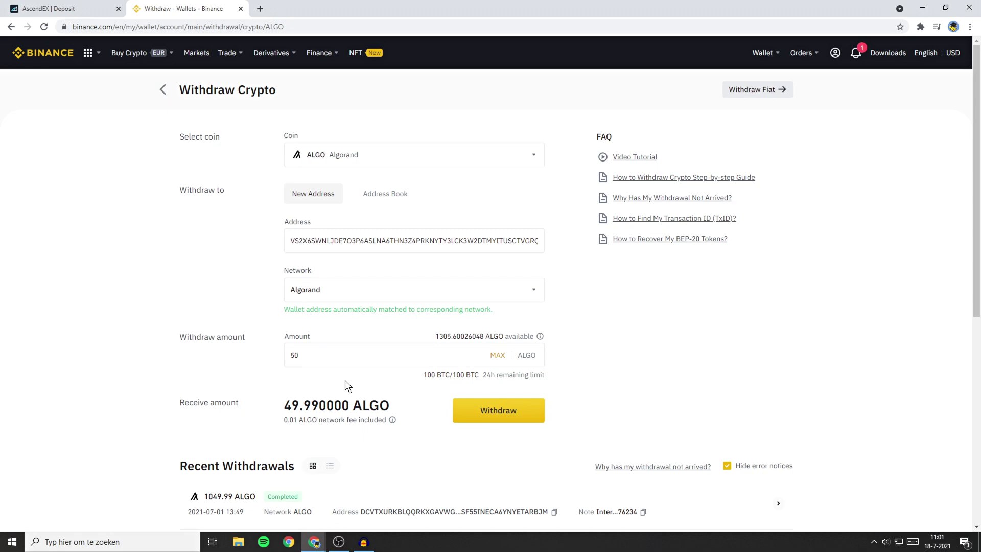
{"action": "left_click", "coordinate": [502, 414]}
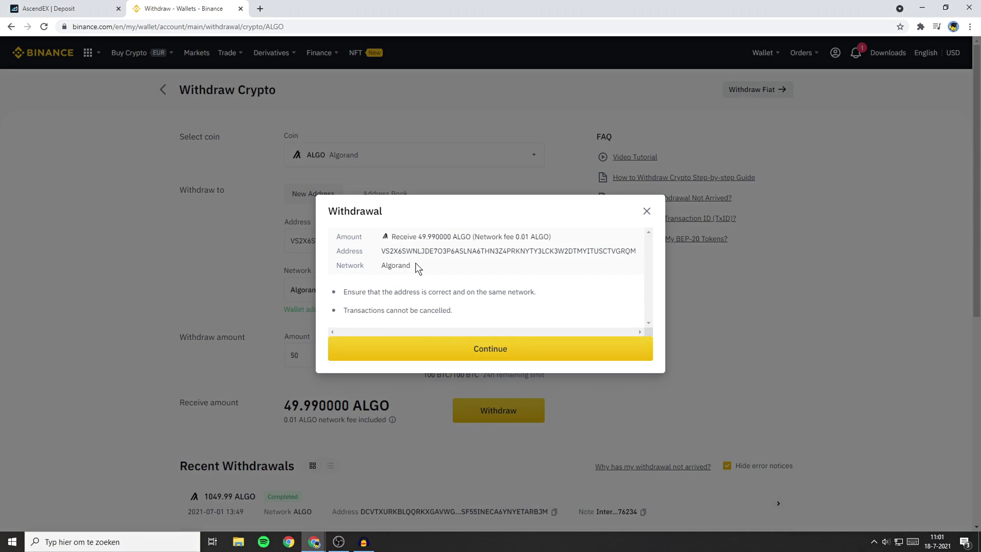
{"action": "left_click", "coordinate": [446, 350]}
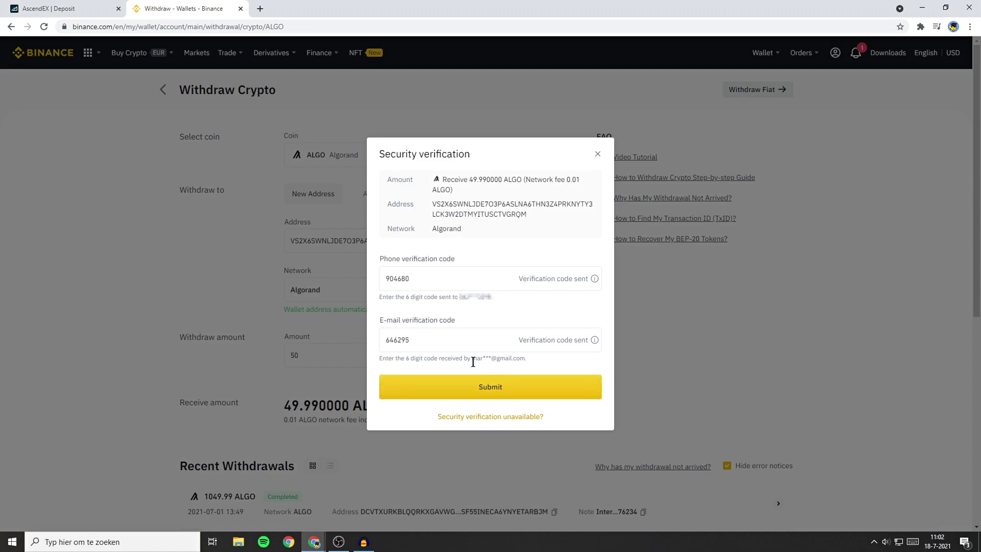
{"action": "left_click", "coordinate": [483, 392]}
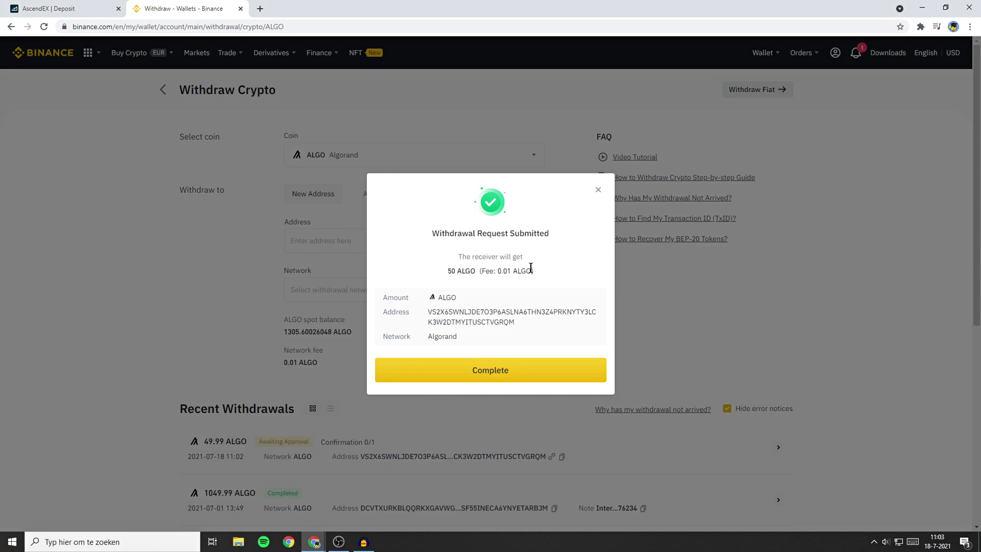
Check the newest ALGO entry in AscendEX's deposit history, and refresh Binance's recent withdrawals to check the transfer's status
{"action": "key", "text": "ctrl+shift+Tab"}
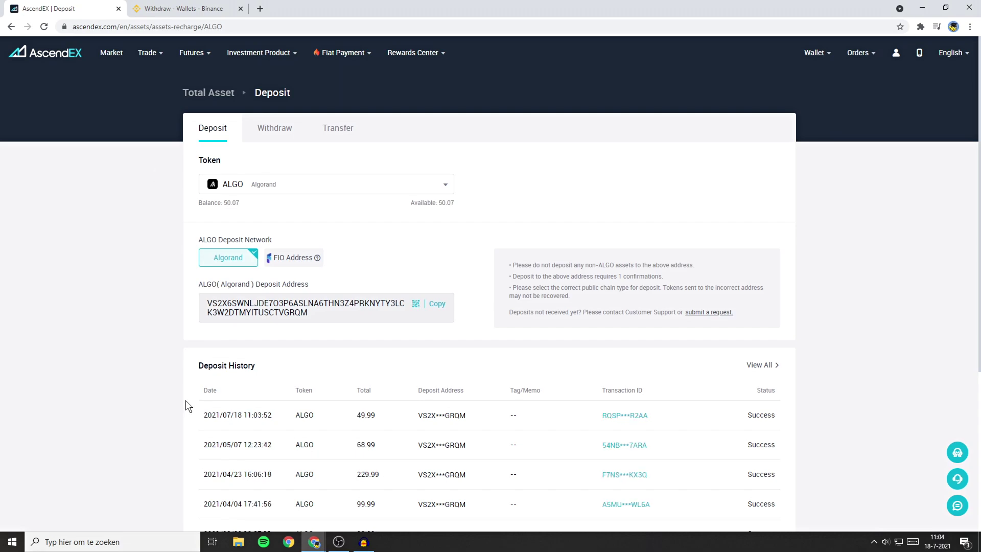
{"action": "left_click_drag", "start_coordinate": [195, 422], "coordinate": [793, 416]}
{"action": "left_click", "coordinate": [792, 416]}
{"action": "key", "text": "ctrl+Tab"}
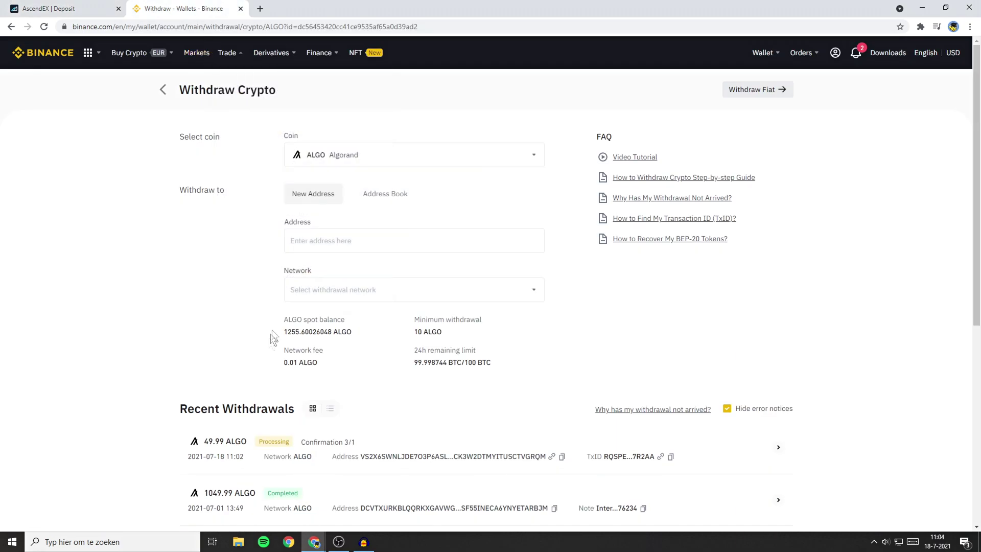
{"action": "key", "text": "F5"}
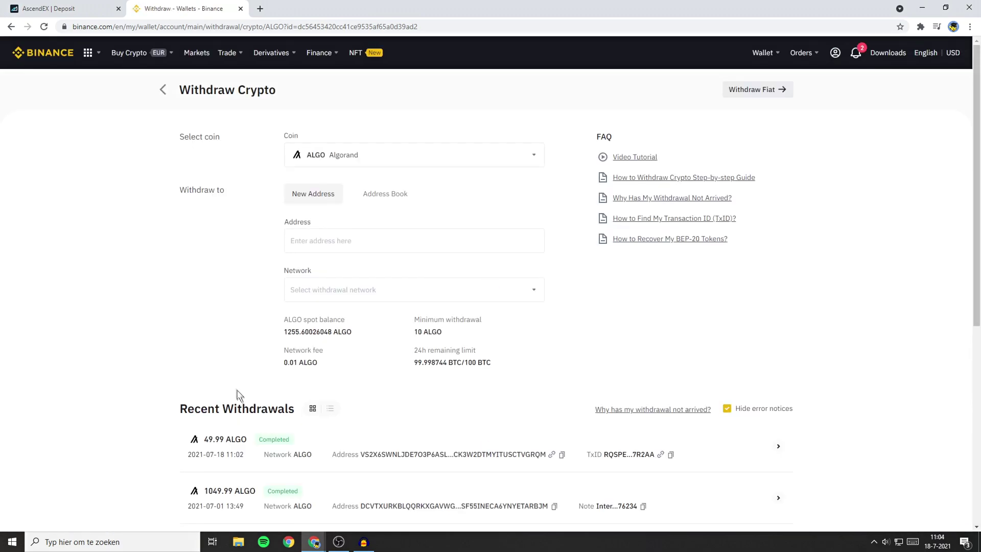
{"action": "mouse_move", "coordinate": [271, 444]}
Switch back to AscendEX, search the spot market for algo and open the ALGO/USDT trading page
{"action": "key", "text": "ctrl+Tab"}
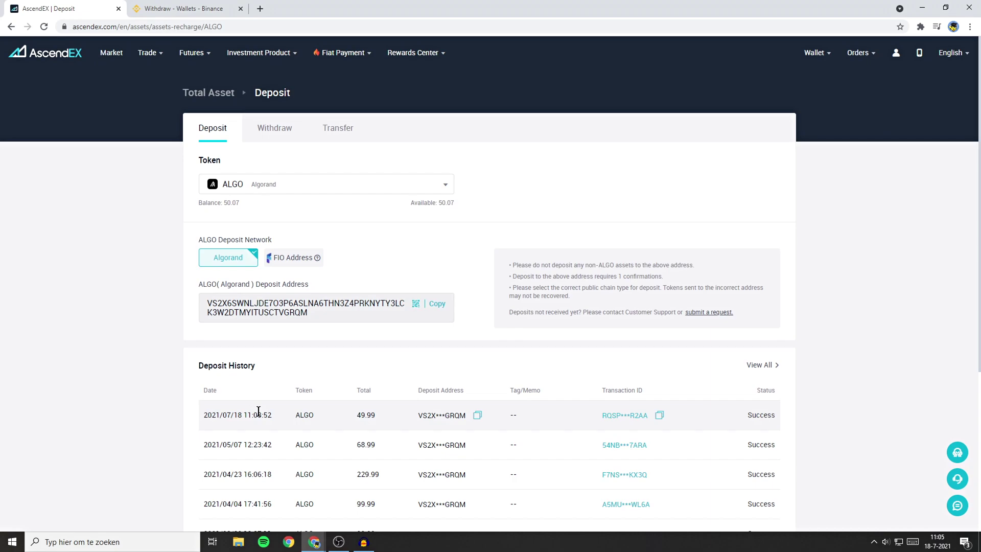
{"action": "left_click", "coordinate": [113, 54]}
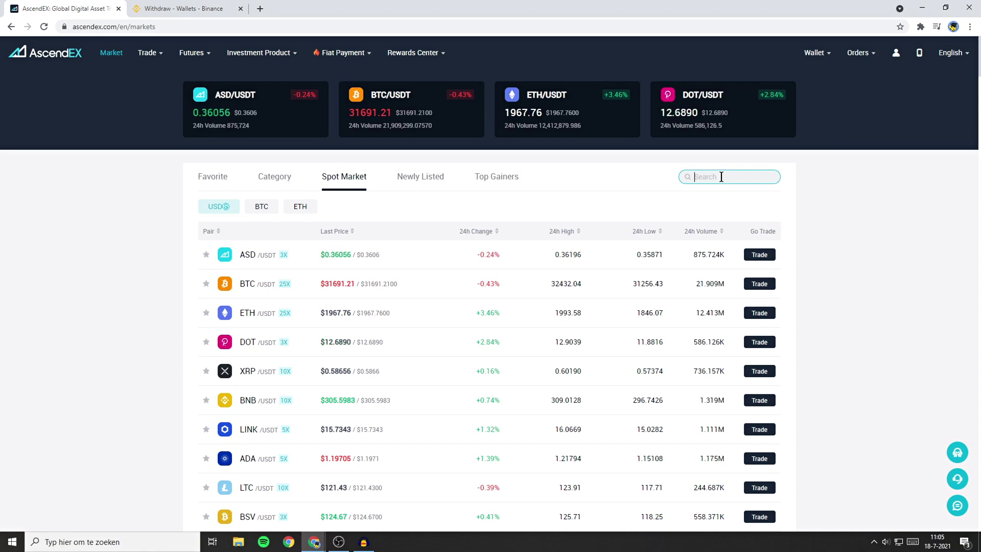
{"action": "type", "text": "algo"}
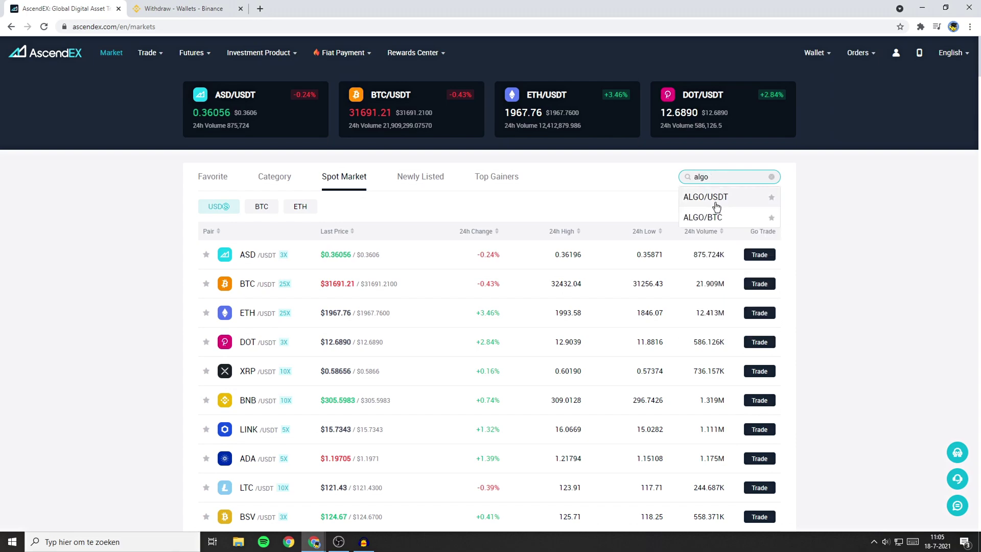
{"action": "left_click", "coordinate": [710, 201]}
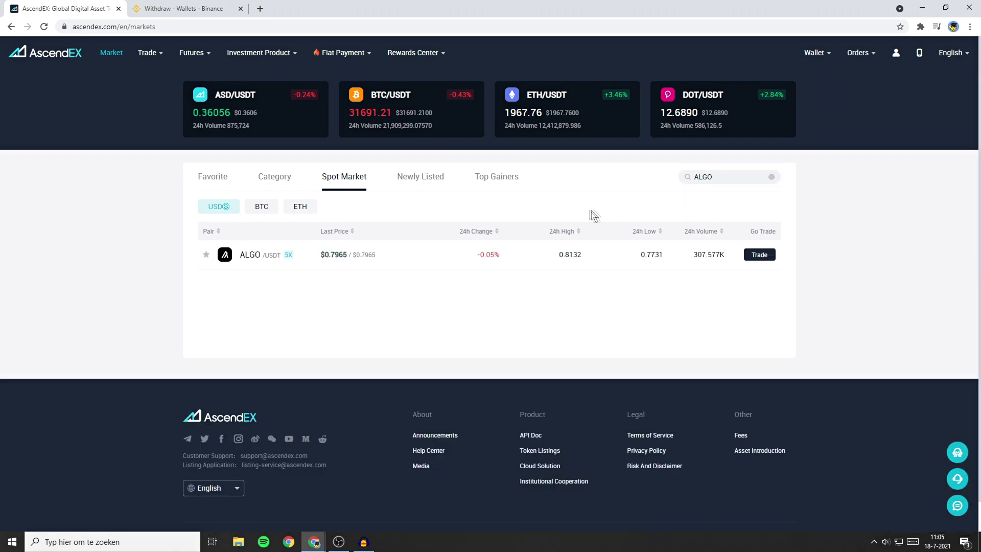
{"action": "left_click", "coordinate": [597, 254]}
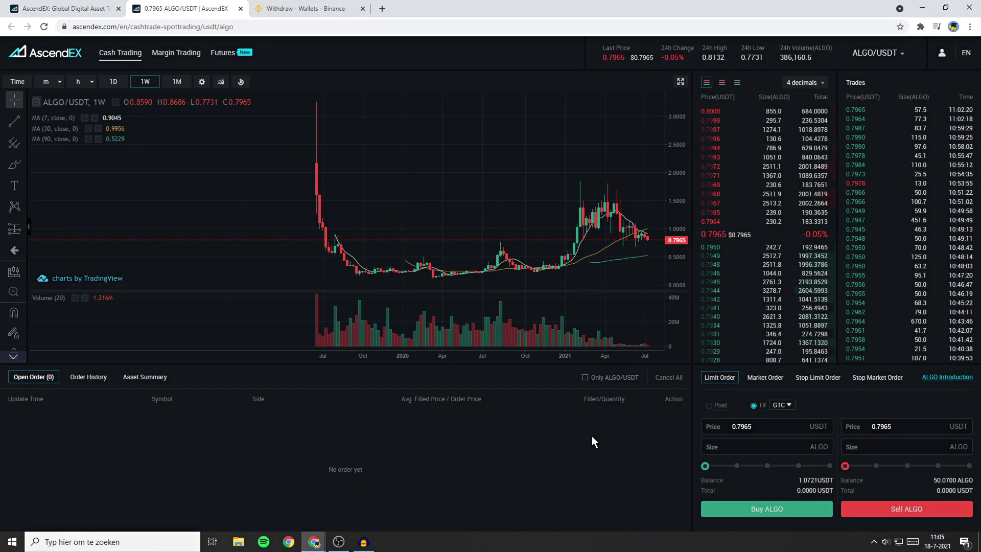
Sell 100% of the ALGO balance for USDT with a market order
{"action": "left_click", "coordinate": [758, 380]}
{"action": "left_click_drag", "start_coordinate": [845, 454], "coordinate": [971, 455]}
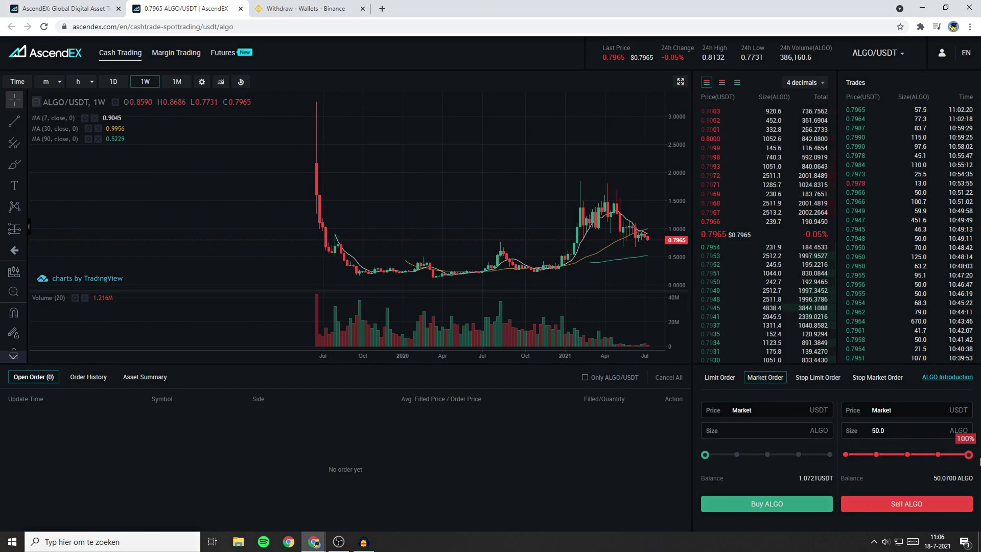
{"action": "left_click", "coordinate": [904, 504]}
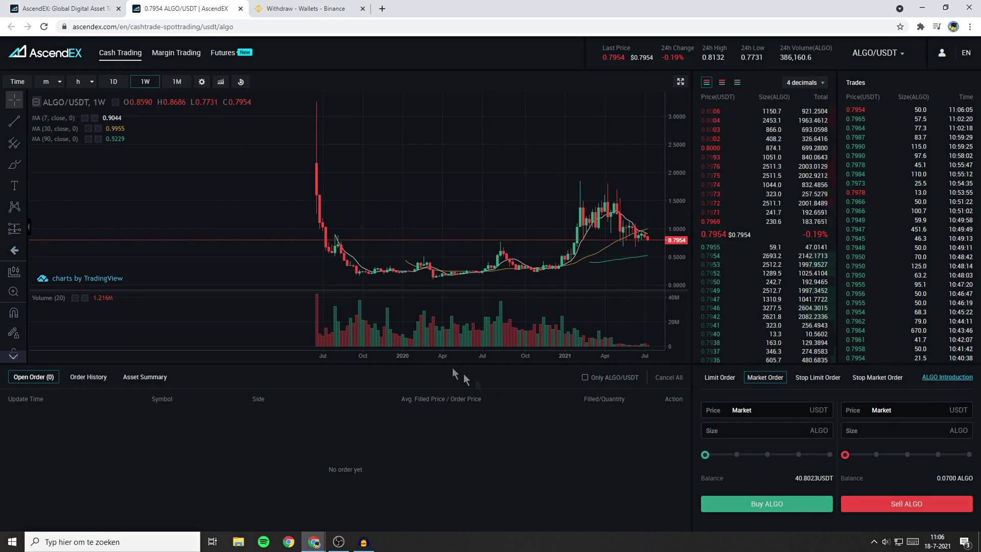
Close the ALGO/USDT trading page, search the spot market for OMI and open the OMI/USDT trading page
{"action": "left_click", "coordinate": [240, 9]}
{"action": "left_click_drag", "start_coordinate": [722, 177], "coordinate": [667, 179]}
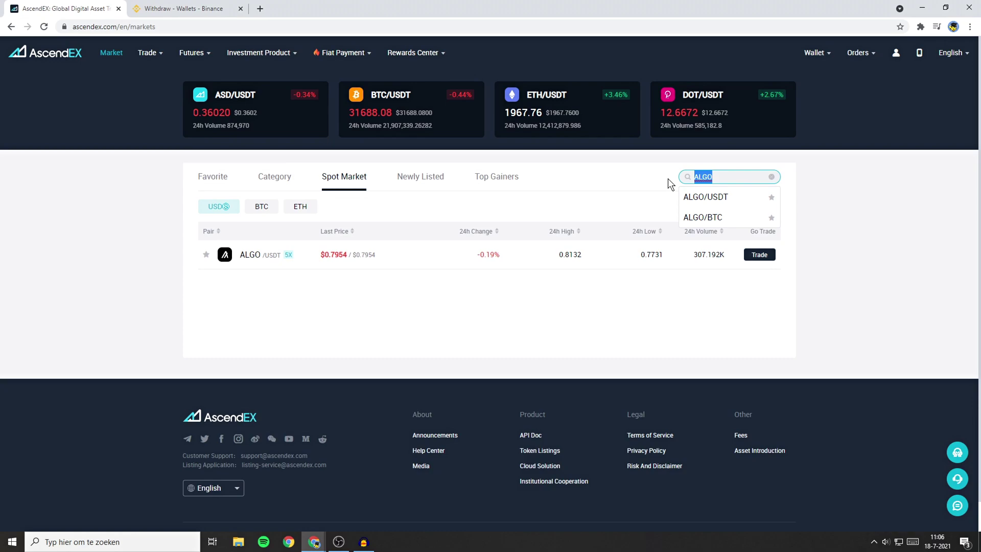
{"action": "type", "text": "OMI"}
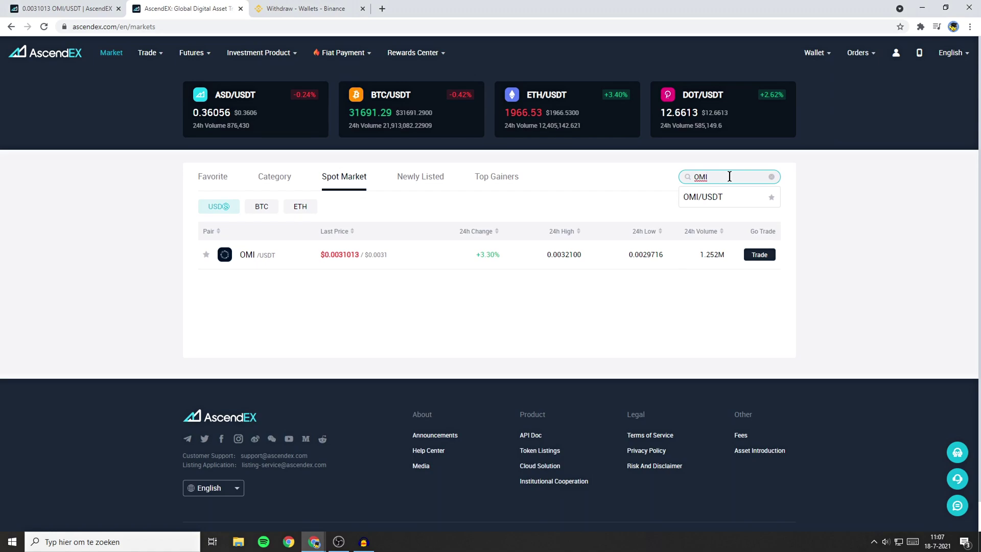
Look up BTC in the spot market list and return to the OMI/USDT trading page
{"action": "left_click_drag", "start_coordinate": [729, 176], "coordinate": [683, 177]}
{"action": "type", "text": "BTC"}
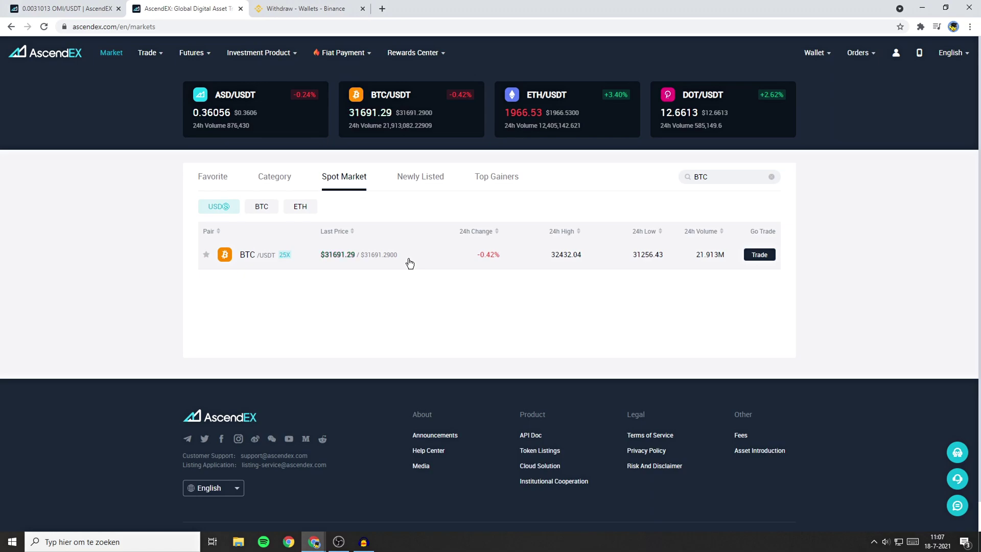
{"action": "key", "text": "ctrl+w"}
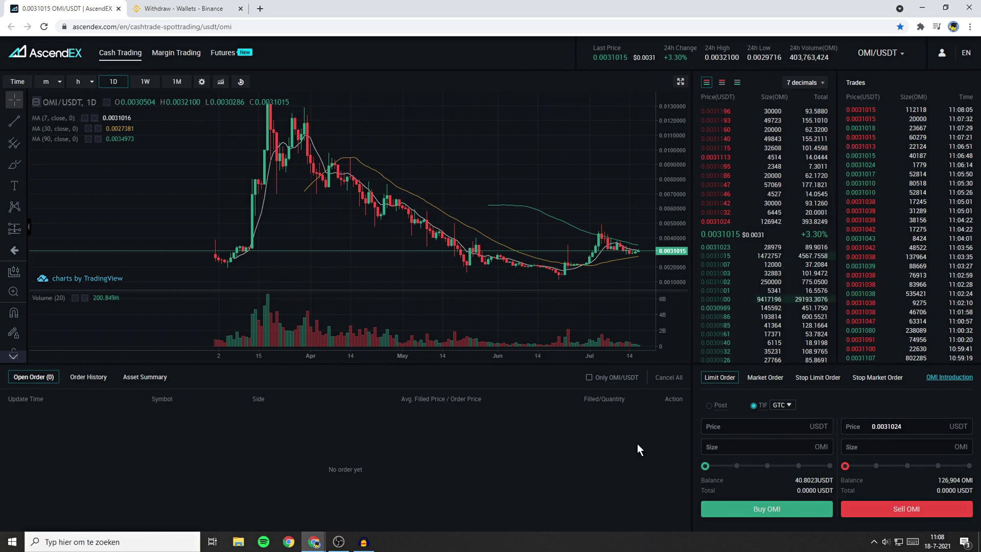
Buy OMI with 100% of the USDT balance using a market order, and view the order history
{"action": "left_click", "coordinate": [764, 378]}
{"action": "left_click_drag", "start_coordinate": [706, 454], "coordinate": [841, 453]}
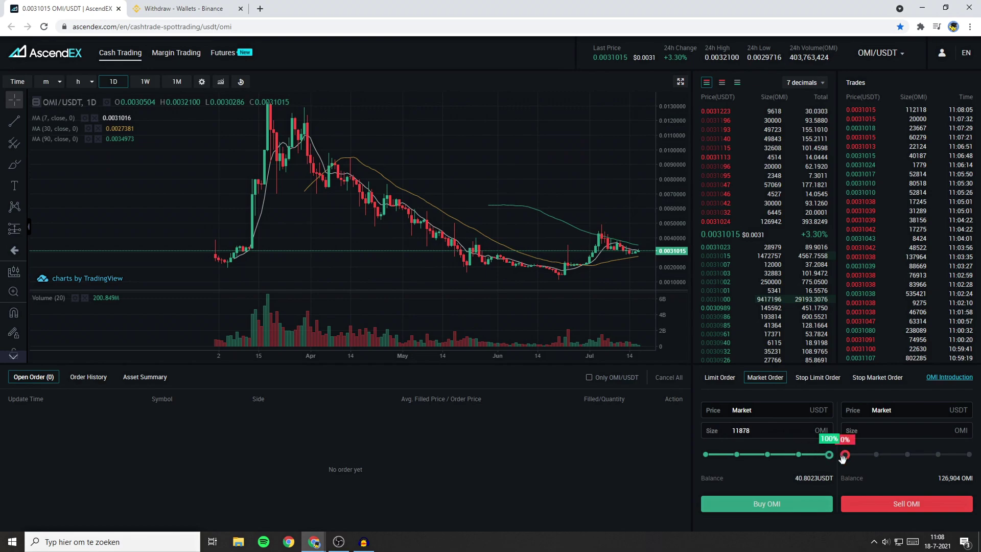
{"action": "left_click", "coordinate": [759, 504]}
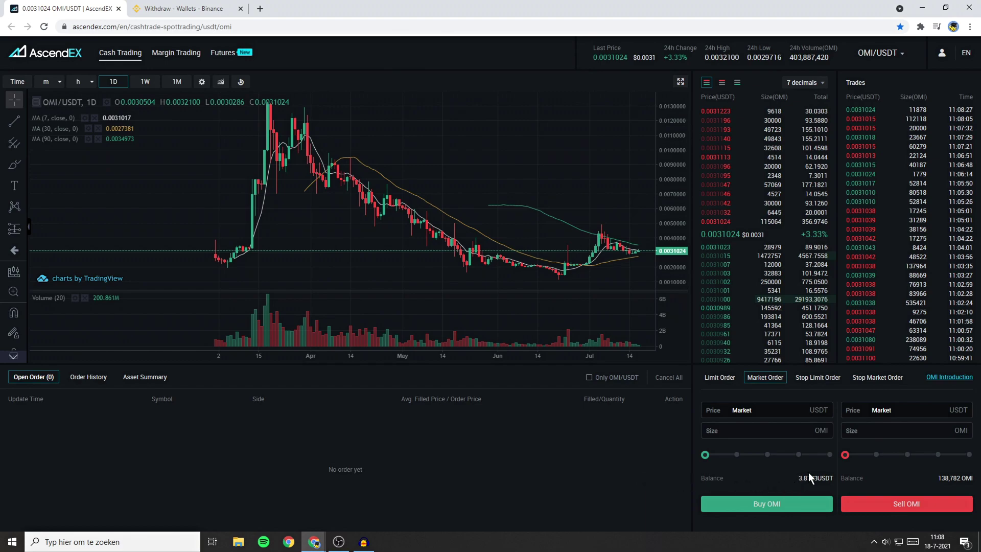
{"action": "left_click", "coordinate": [87, 379]}
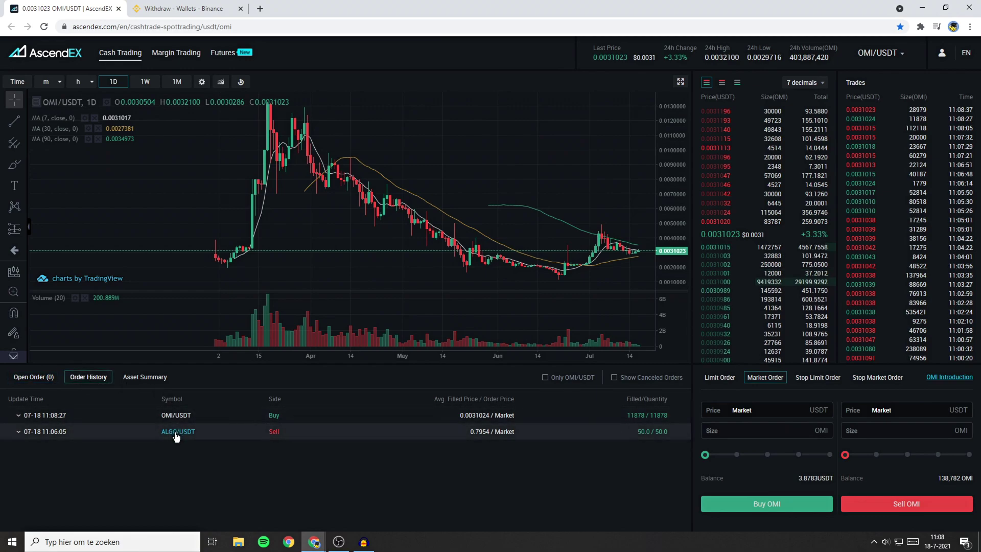